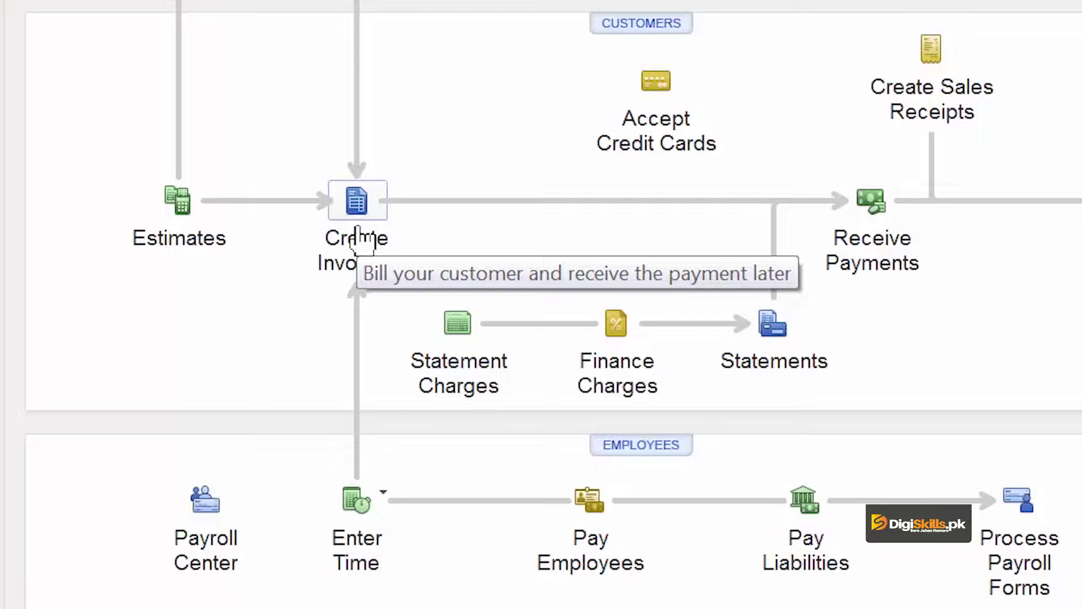
Step: Start a new invoice and select the existing customer that has the Family Room and Garage Repair jobs
click(358, 236)
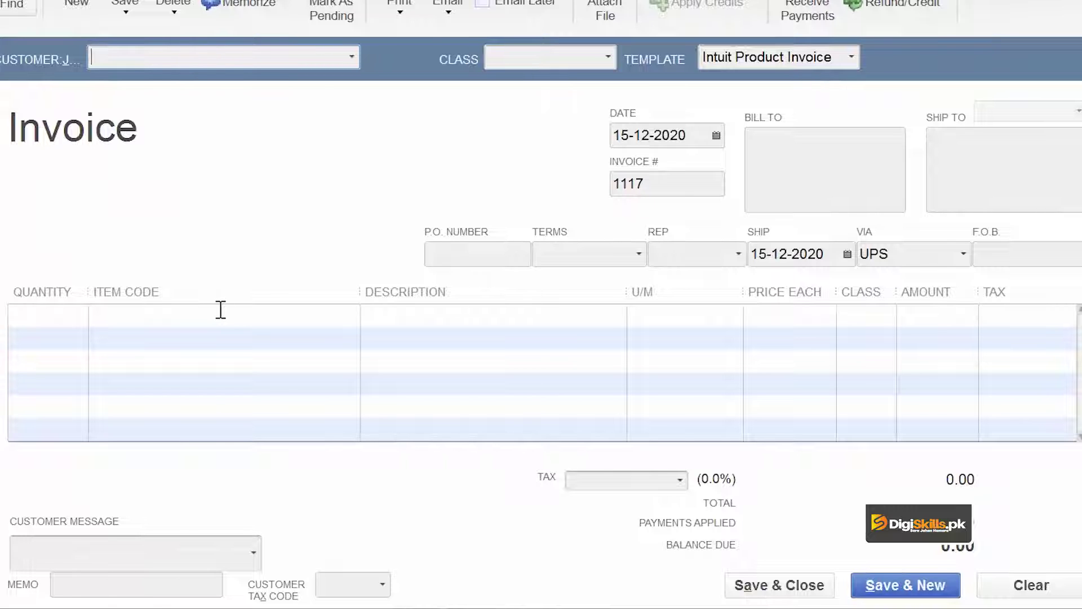
click(351, 57)
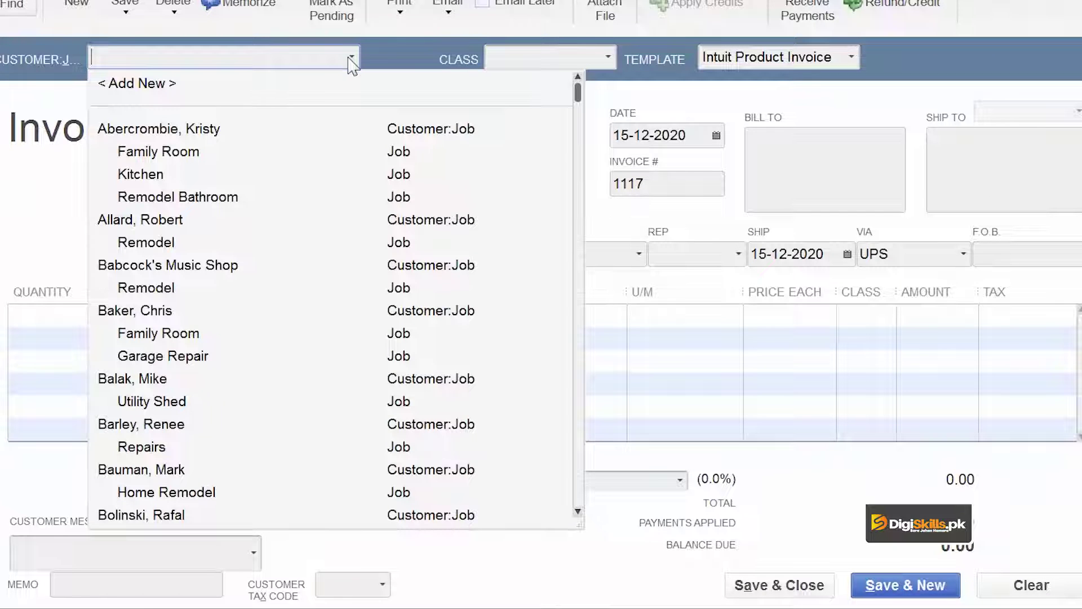
click(152, 311)
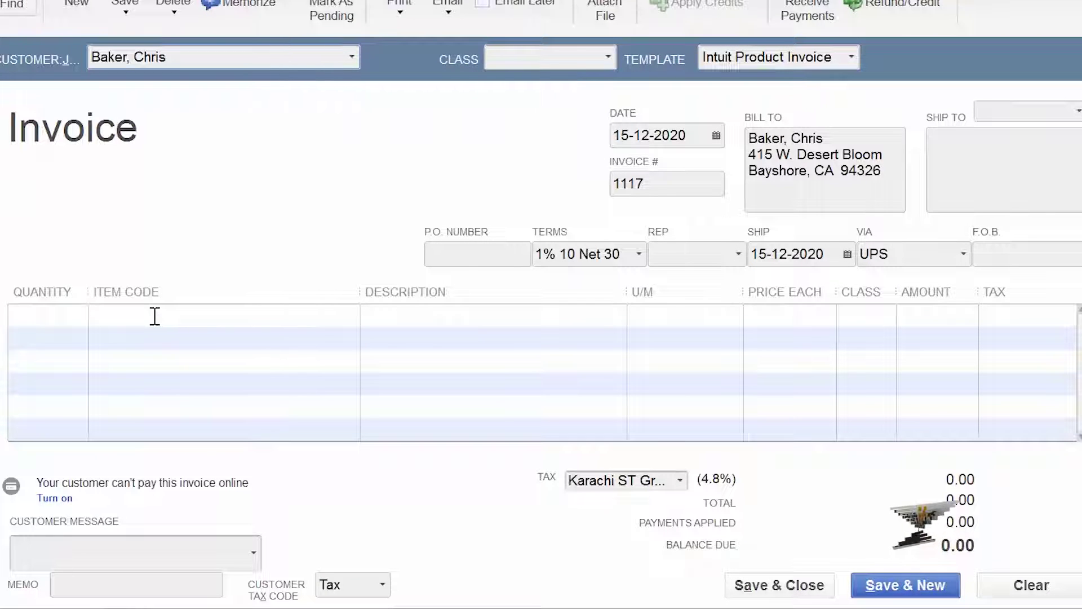
Step: Add an Installation line item with a quantity of 100 to the invoice and save it
click(73, 314)
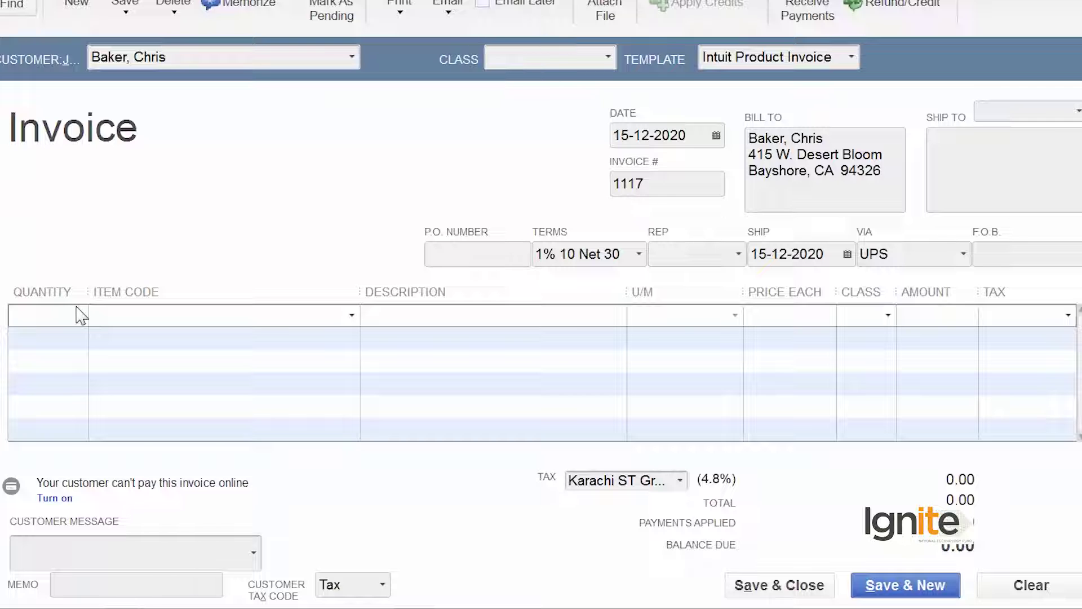
click(146, 454)
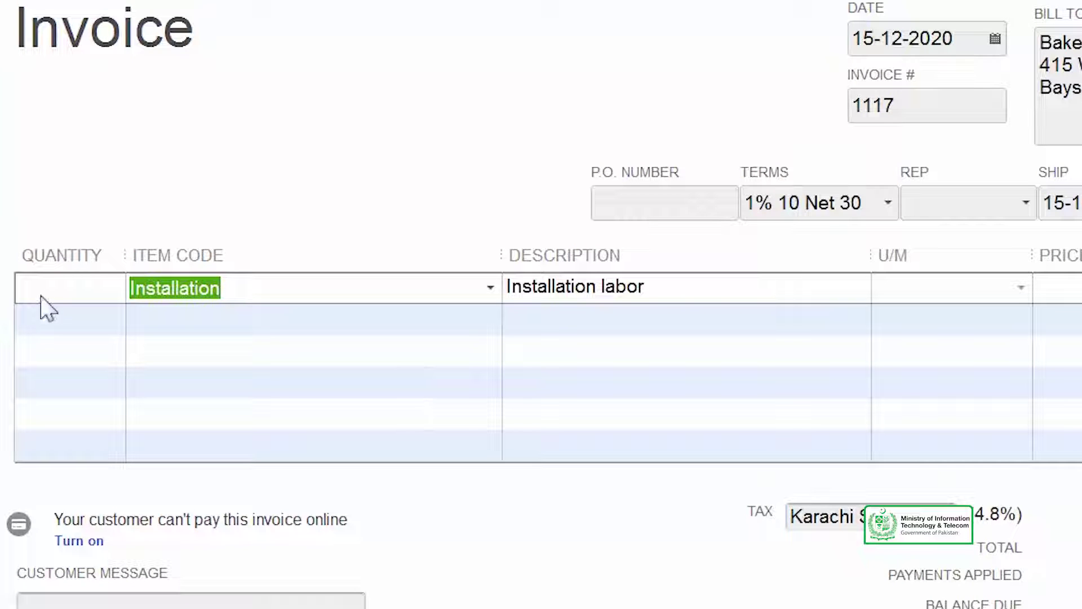
click(68, 285)
text(1)
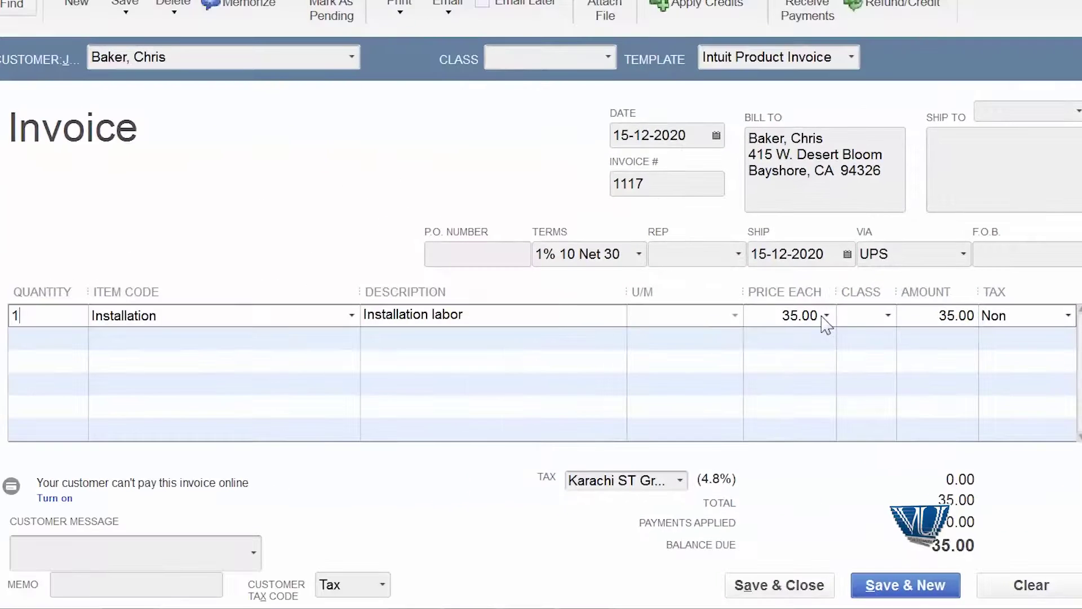
text(00)
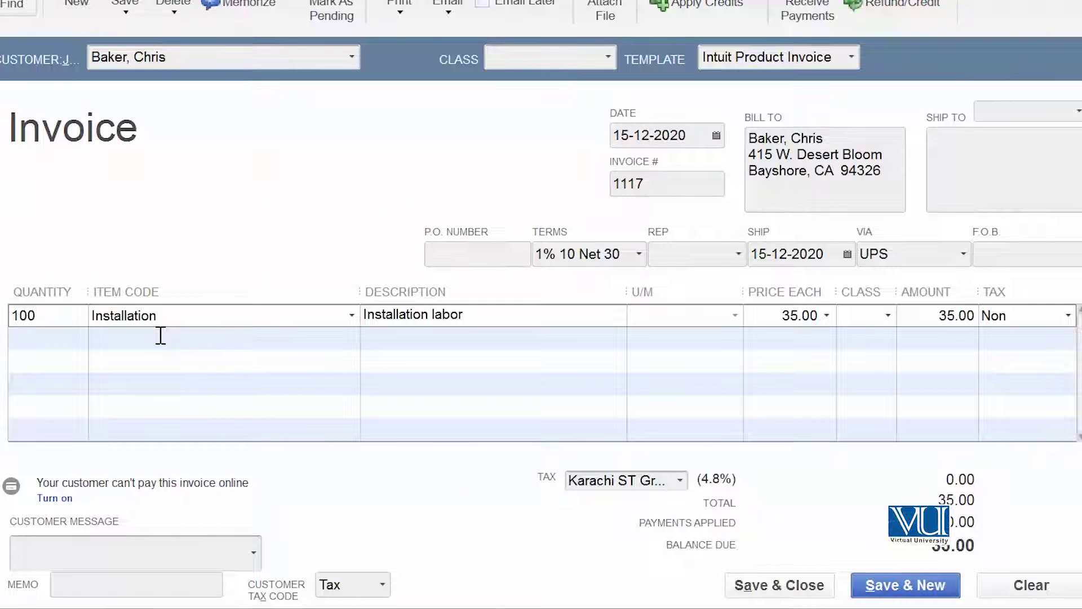
key(Tab)
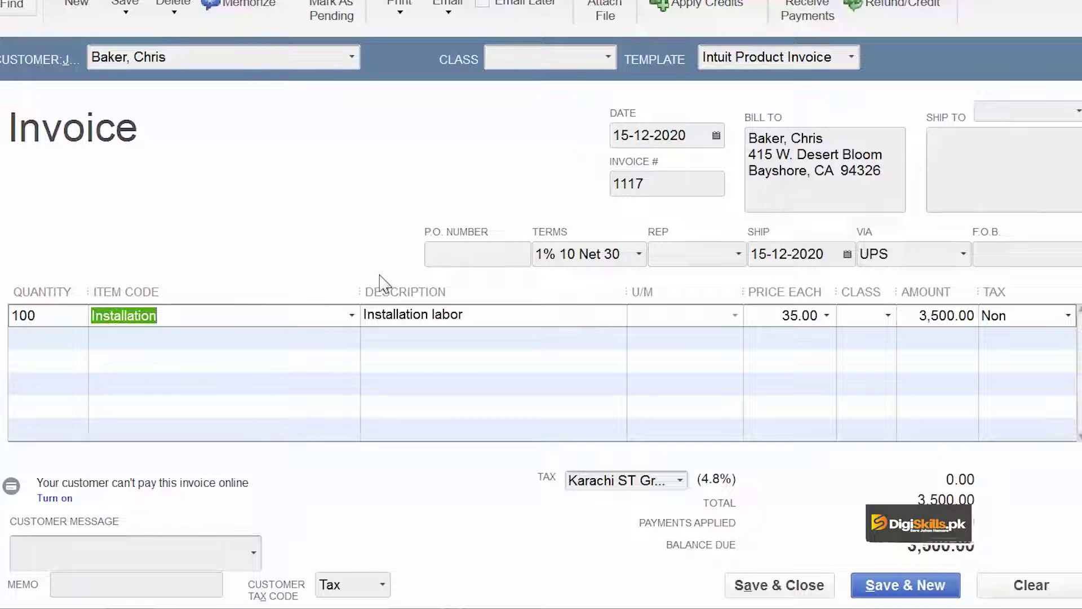
click(514, 359)
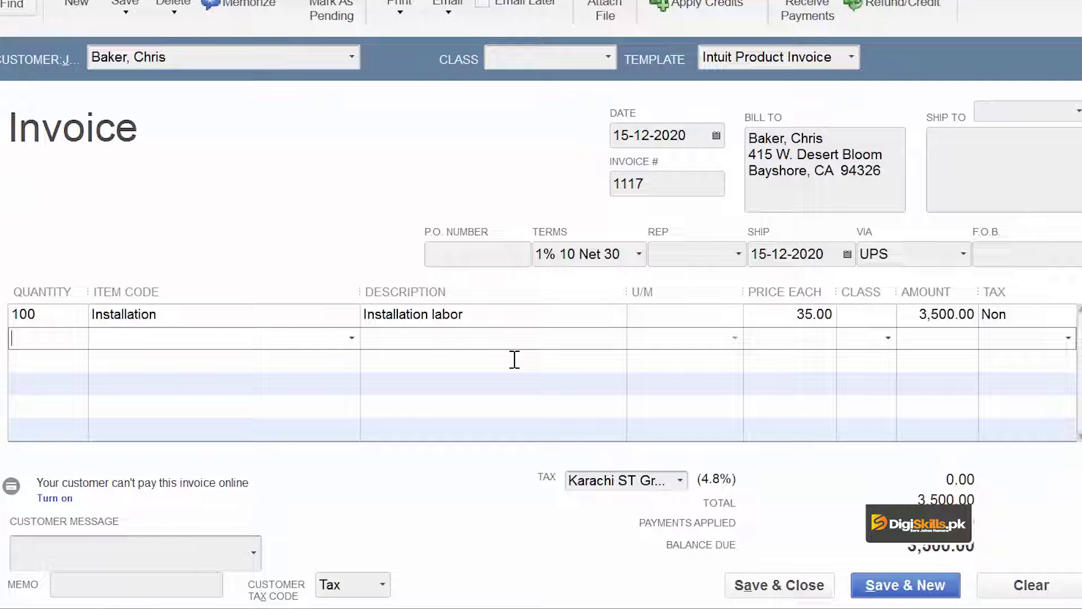
click(128, 3)
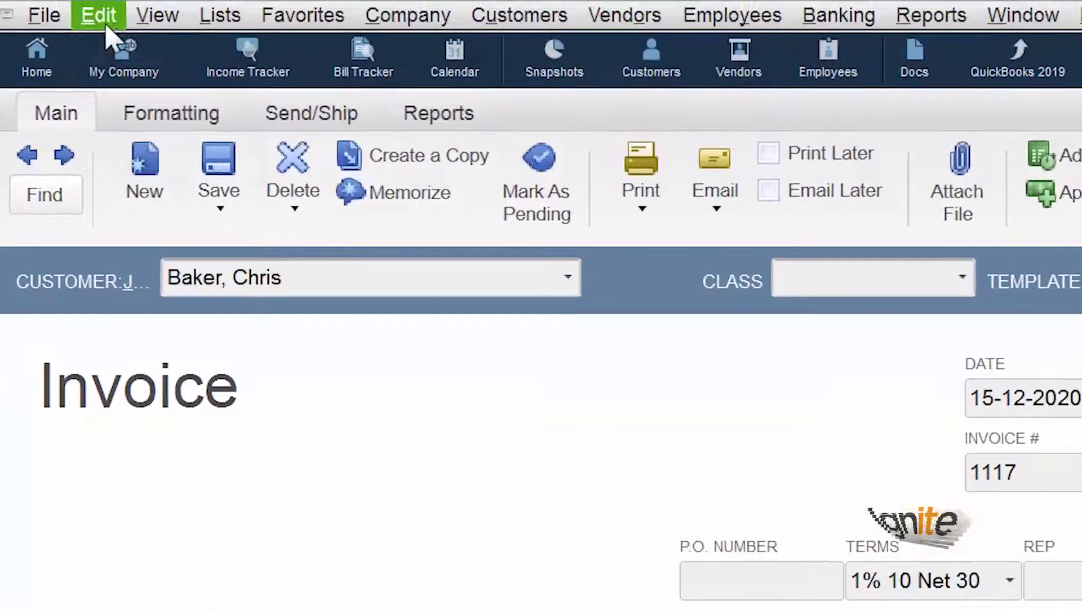
Step: Memorize the saved invoice under the customer's surname followed by "-Invoice", with the Do Not Remind Me option
click(105, 21)
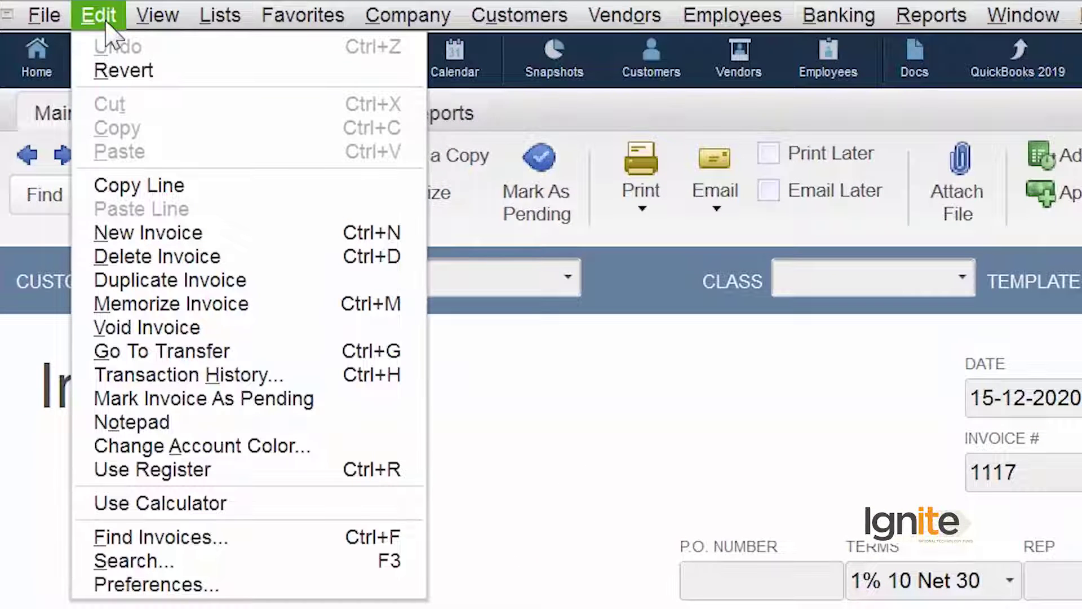
click(211, 304)
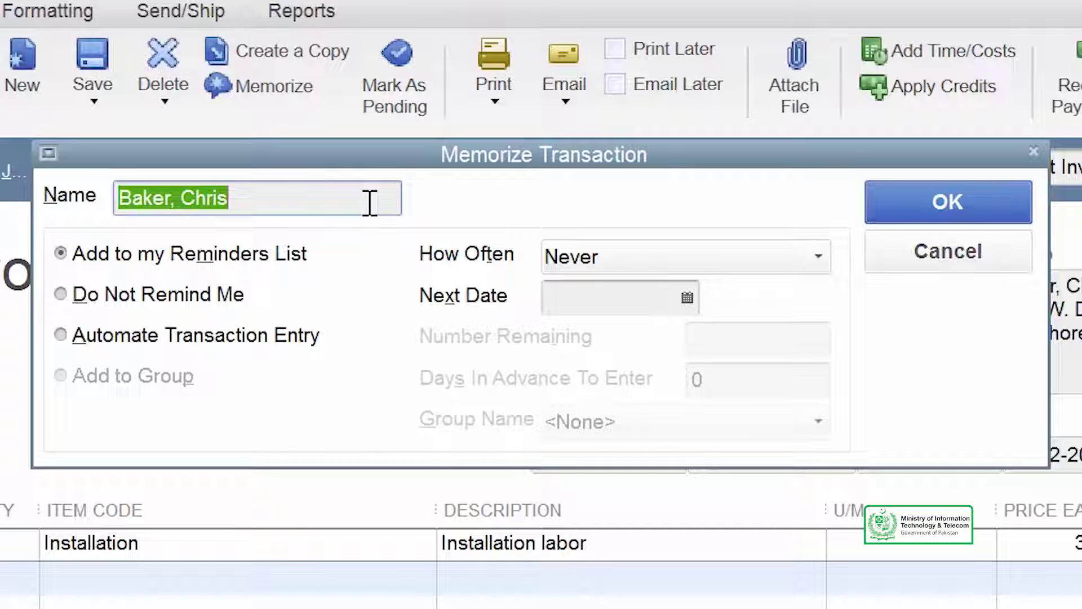
double_click(314, 197)
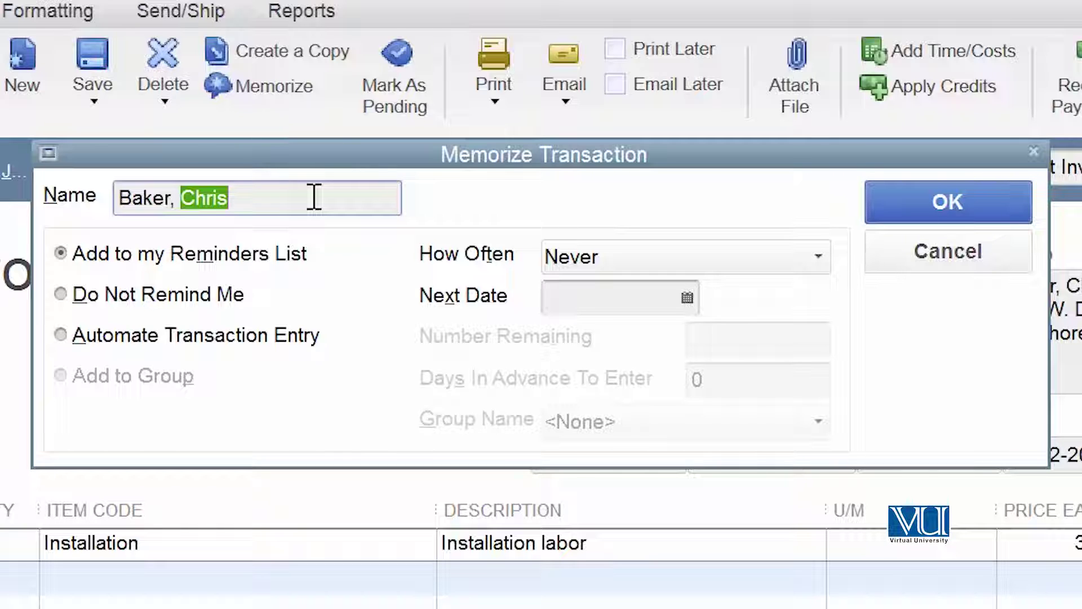
key(BackSpace)
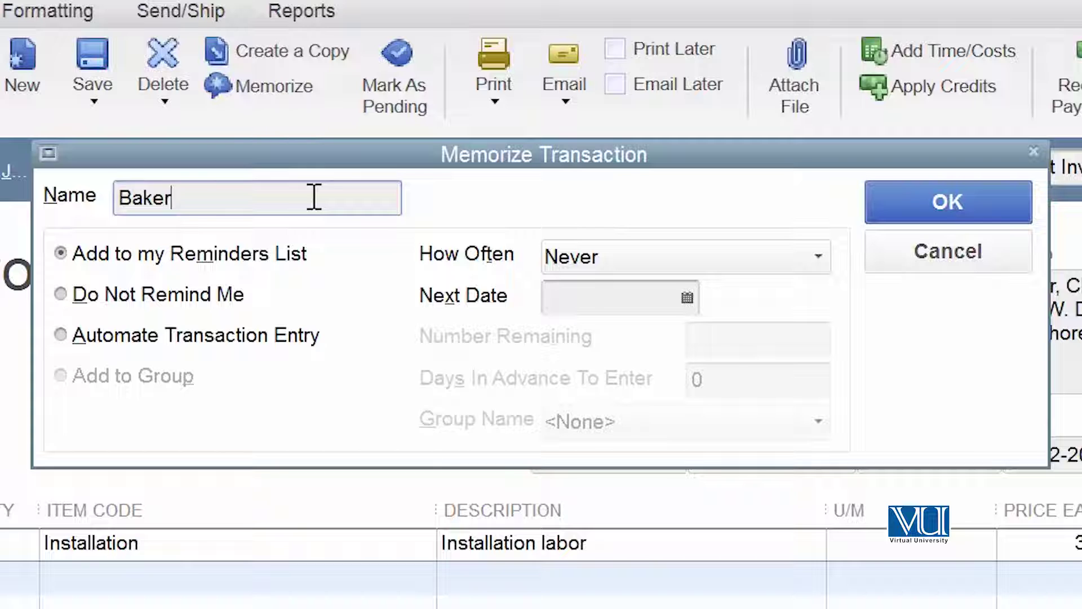
text(nvoice)
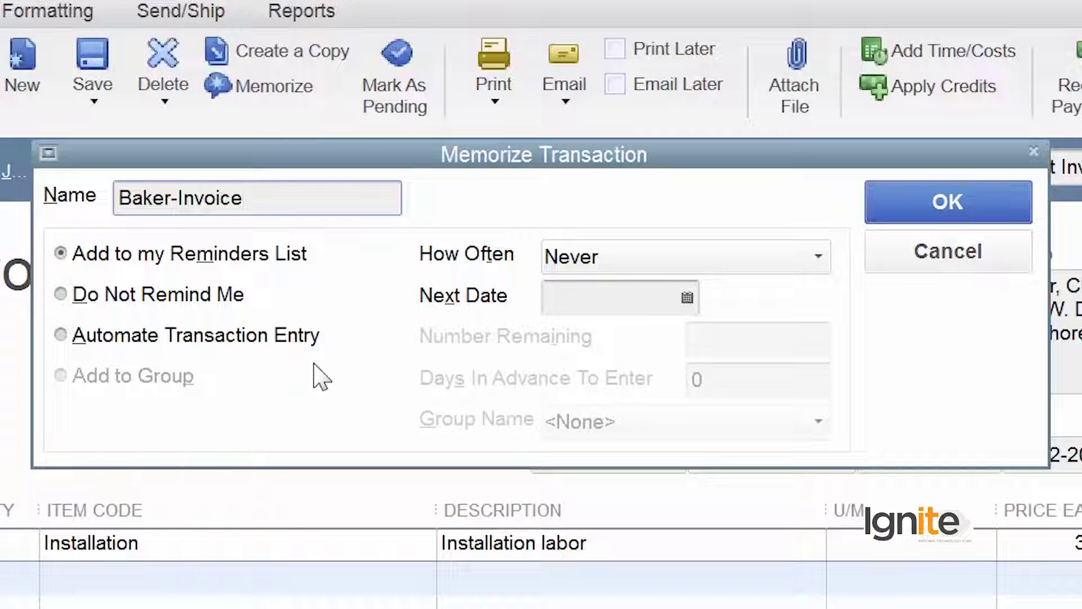
click(62, 294)
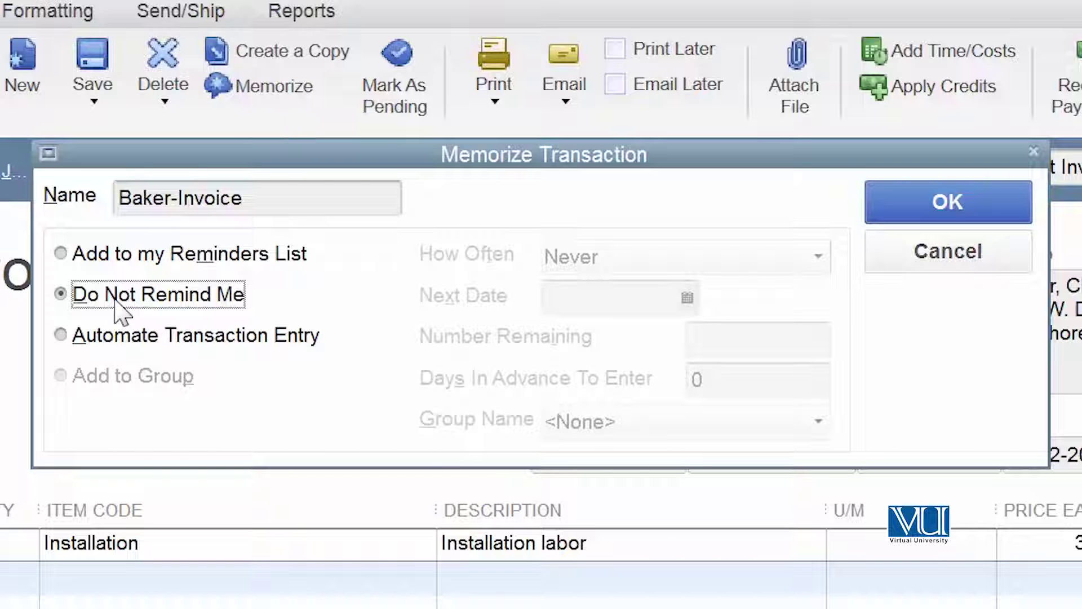
click(941, 203)
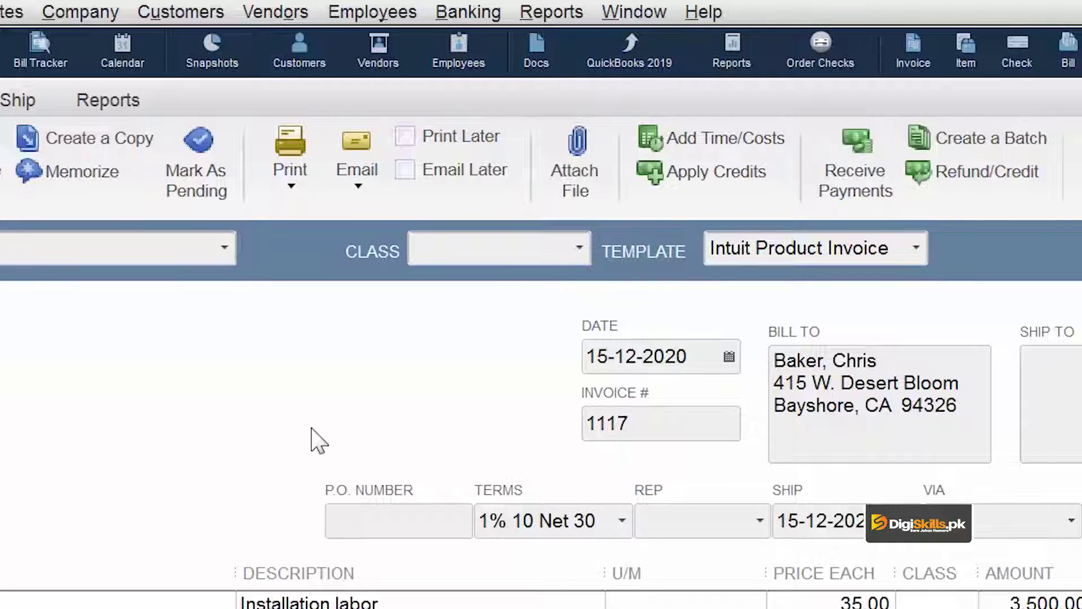
Step: Open the memorized invoice from the Memorized Transaction List to view the new invoice it generates
click(192, 12)
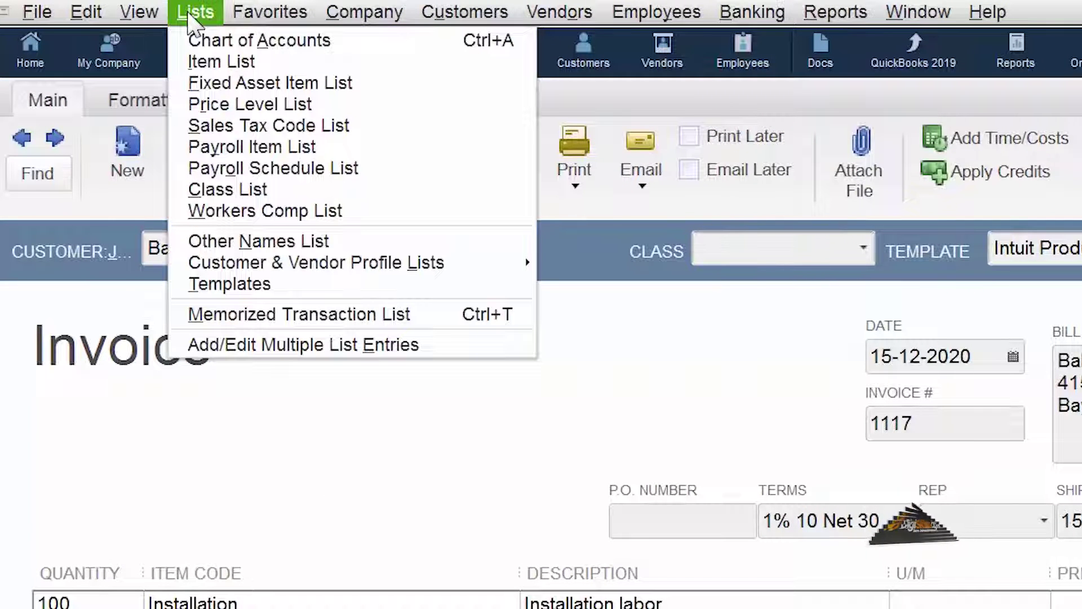
click(316, 316)
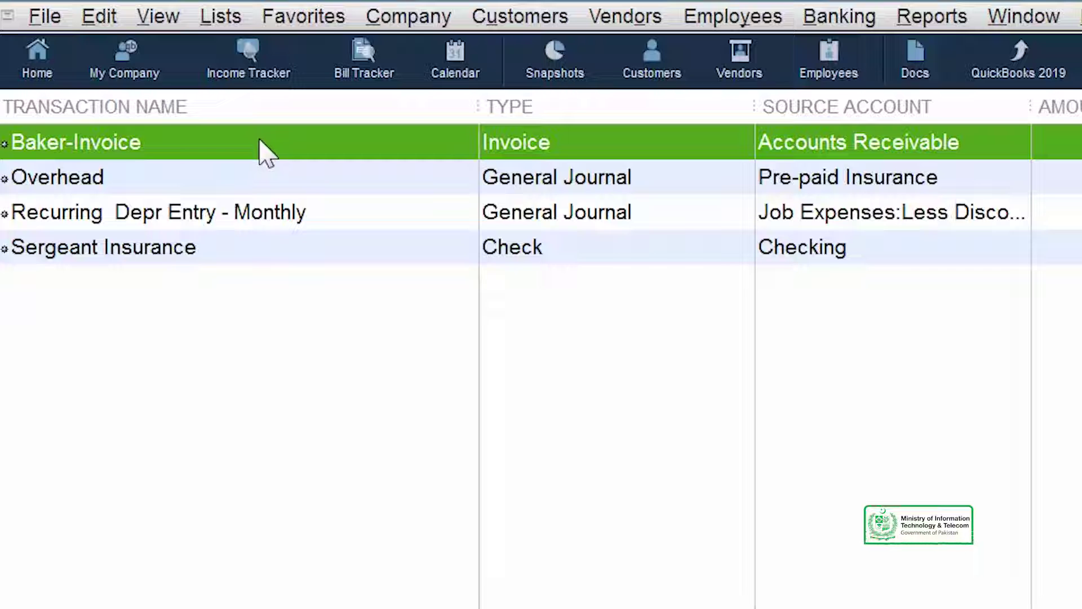
double_click(262, 152)
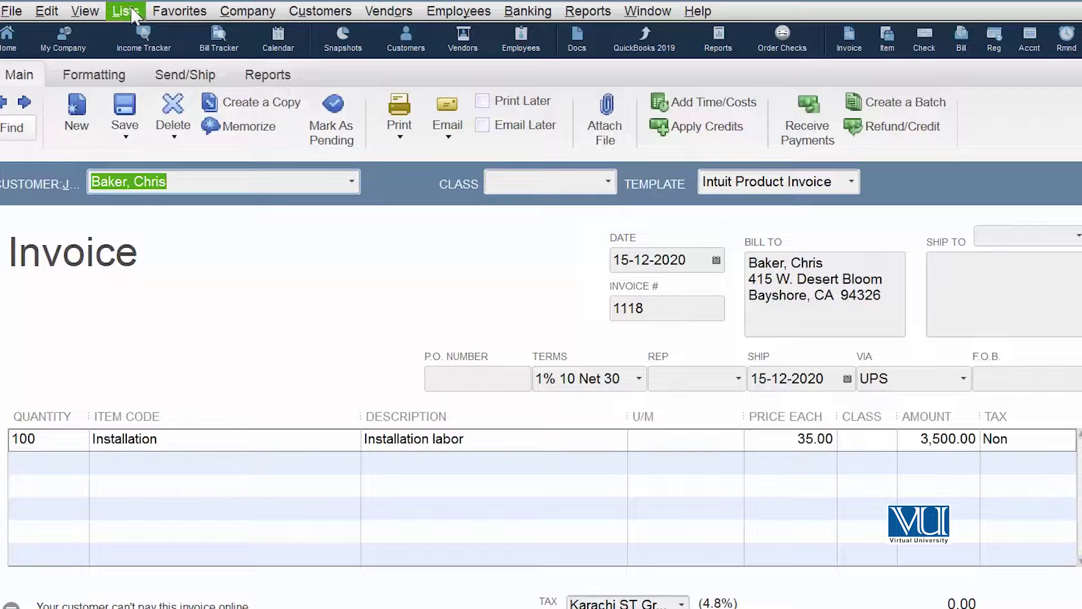
Step: Return to the Memorized Transaction List and reopen the memorized Accounts Receivable invoice as a new invoice
click(133, 13)
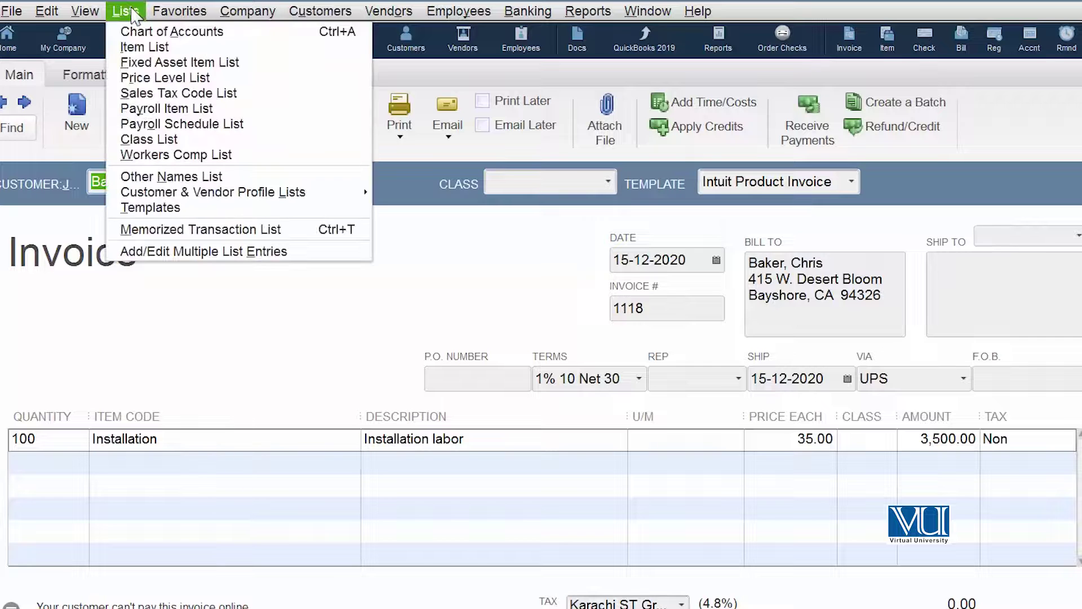
click(199, 231)
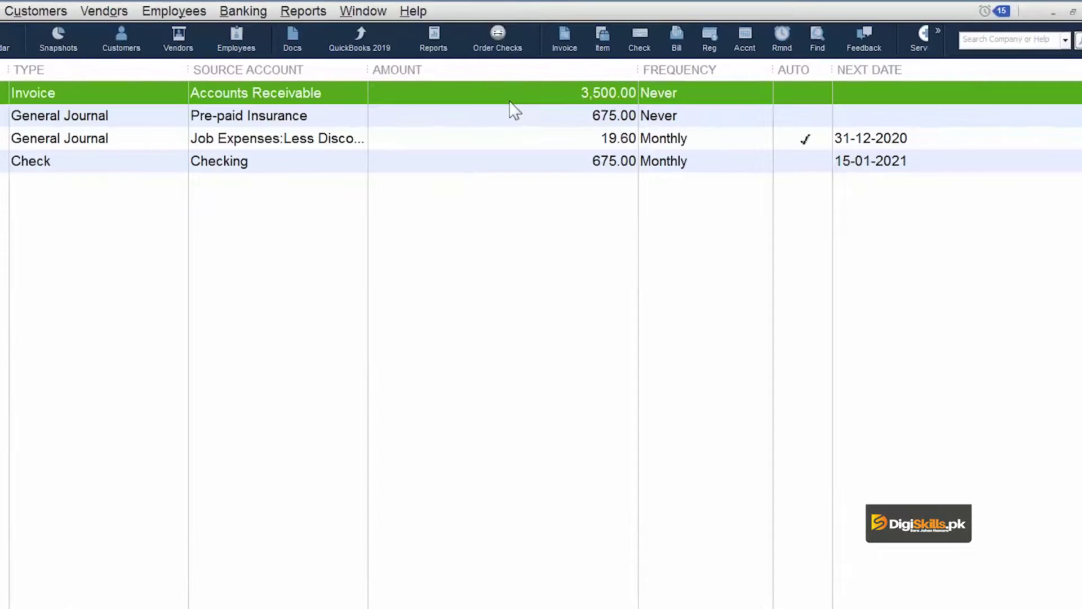
click(458, 137)
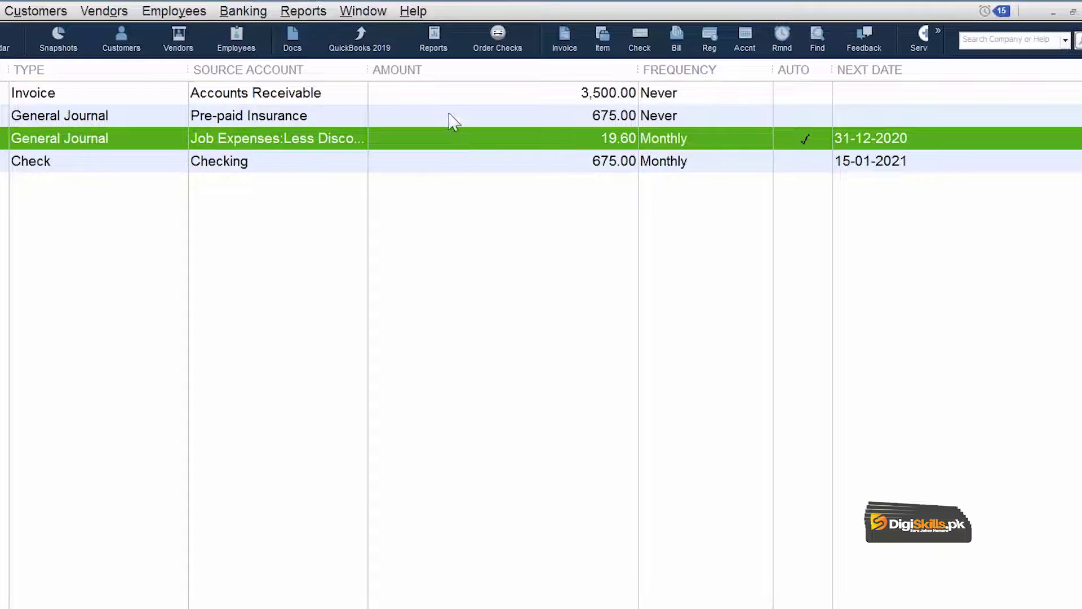
click(444, 94)
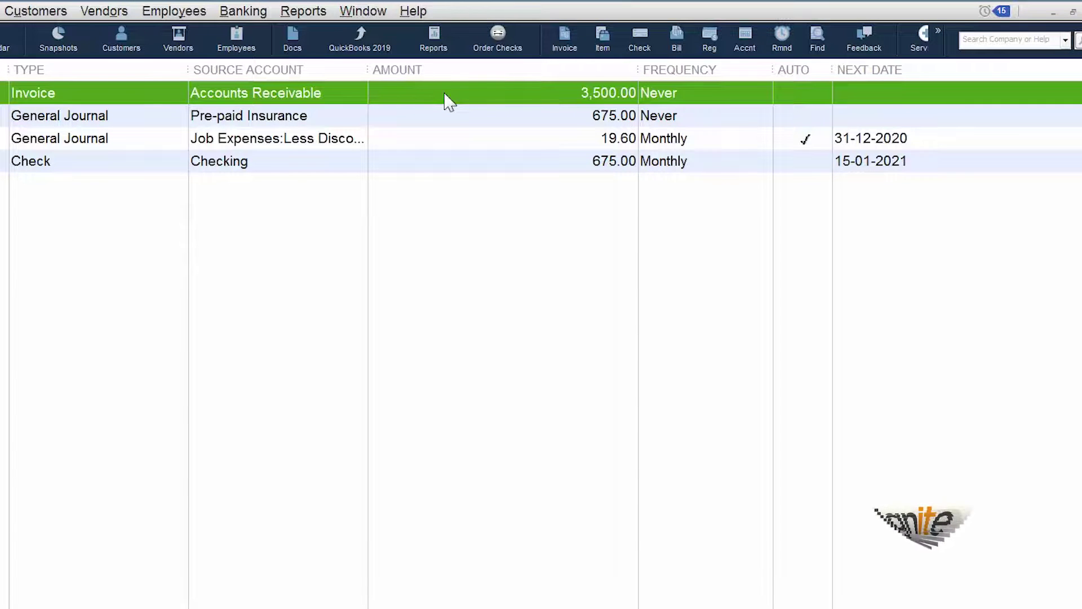
double_click(444, 95)
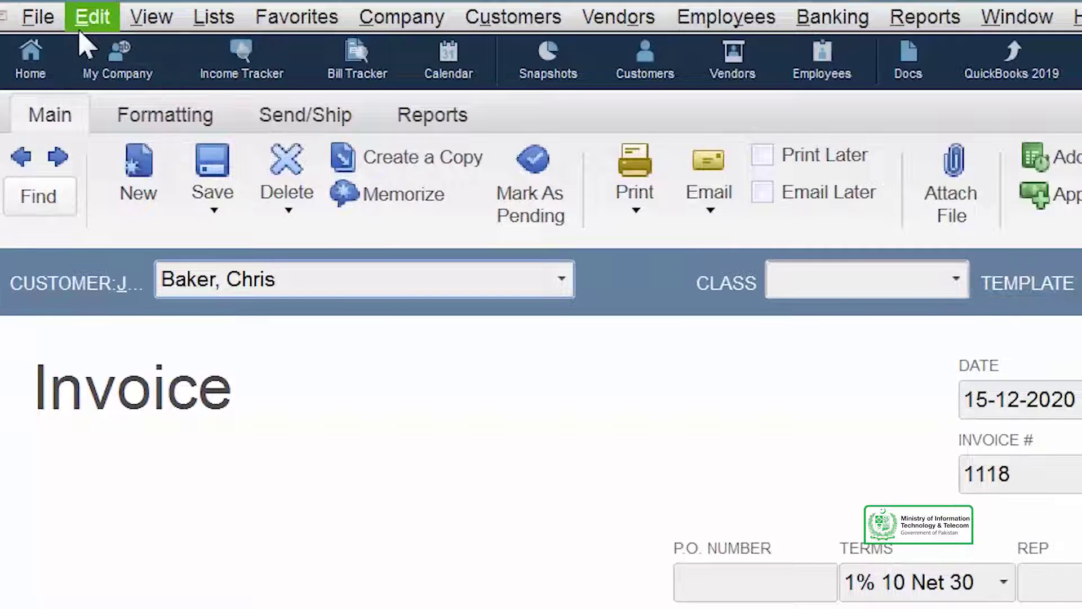
Step: Memorize the opened invoice, replacing the existing memorized transaction of the same name
click(82, 28)
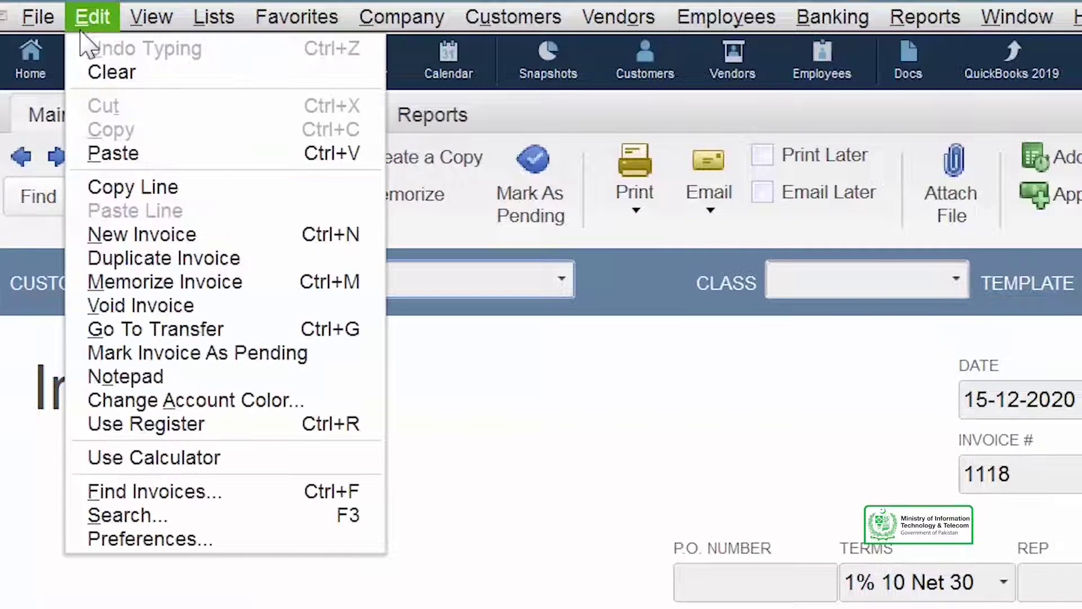
click(228, 282)
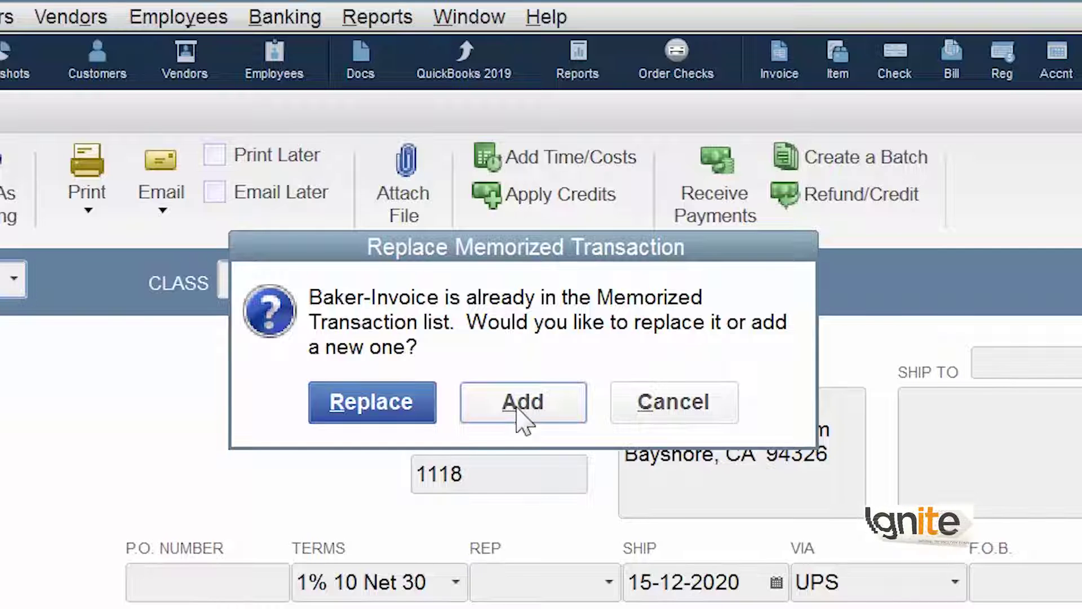
click(404, 404)
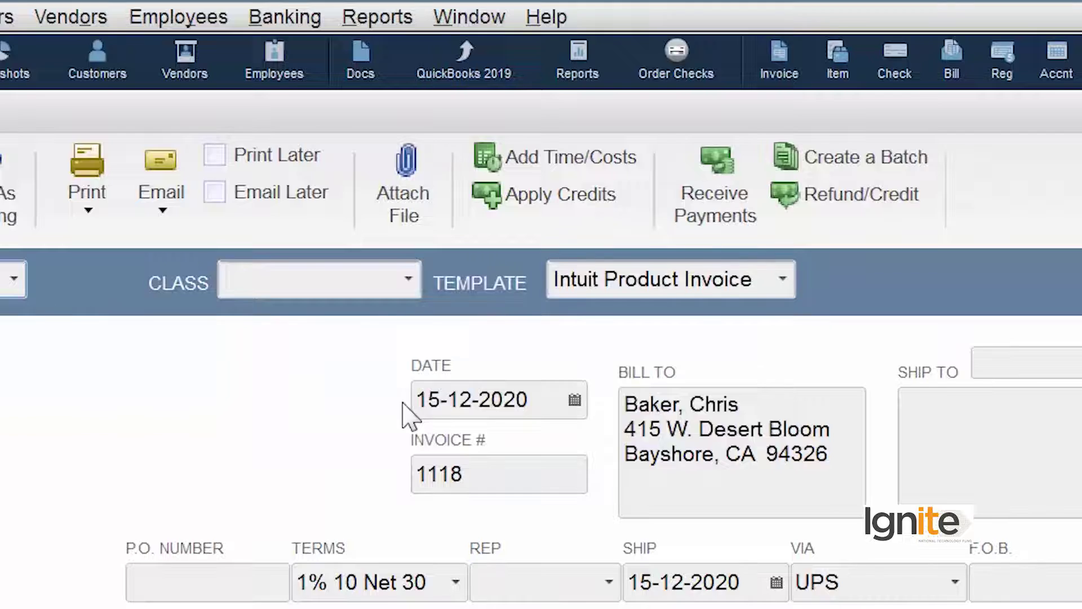
Step: Memorize the invoice again as an added transaction on the reminders list, recurring Monthly with 01-01-2021 as the next date
click(0, 17)
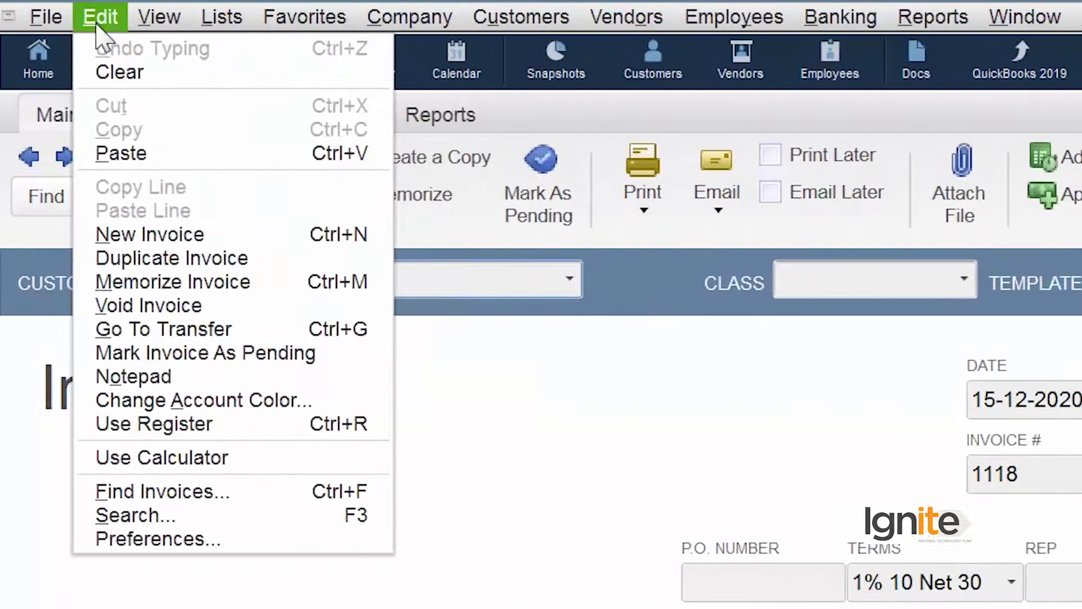
click(192, 282)
click(845, 403)
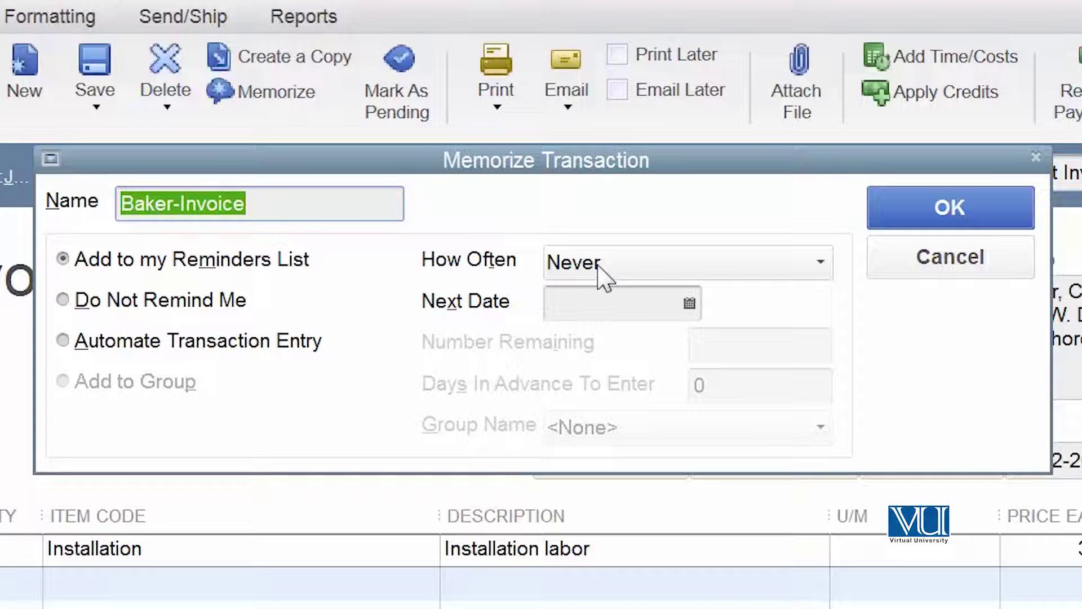
click(816, 268)
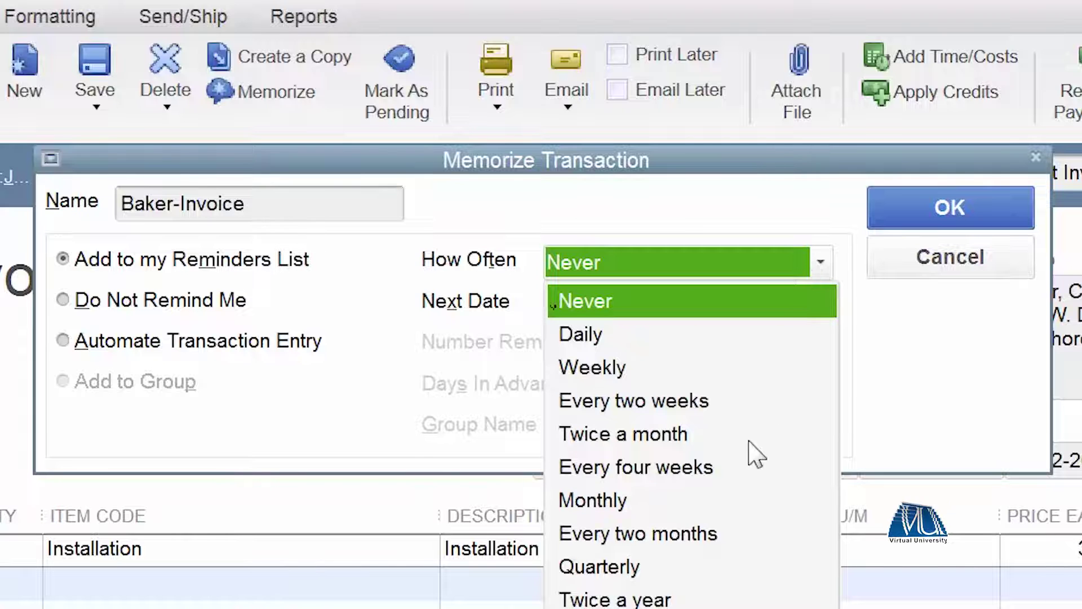
click(625, 506)
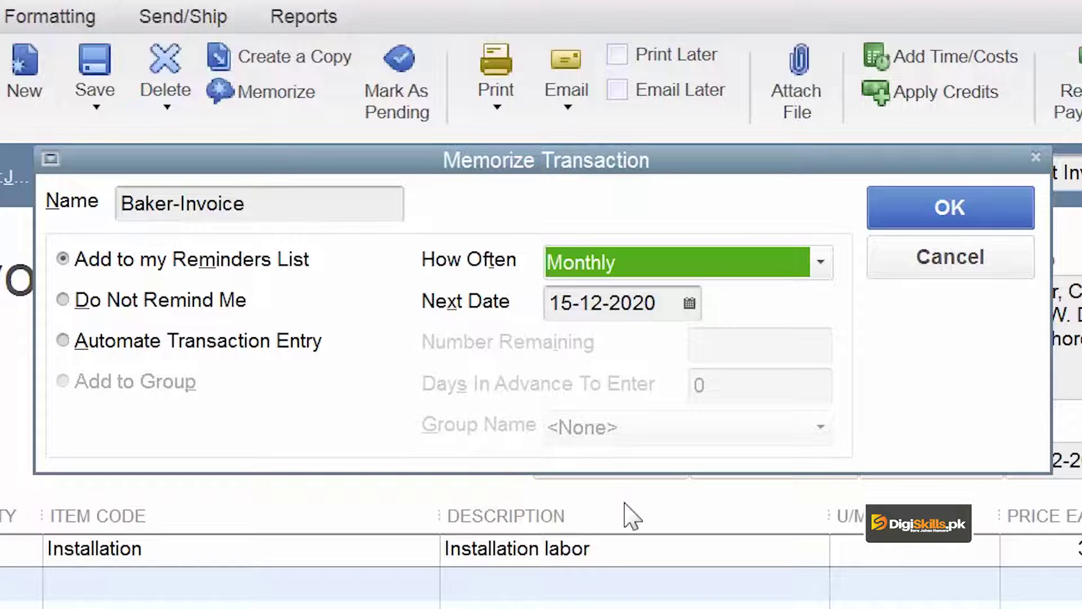
click(689, 307)
click(620, 410)
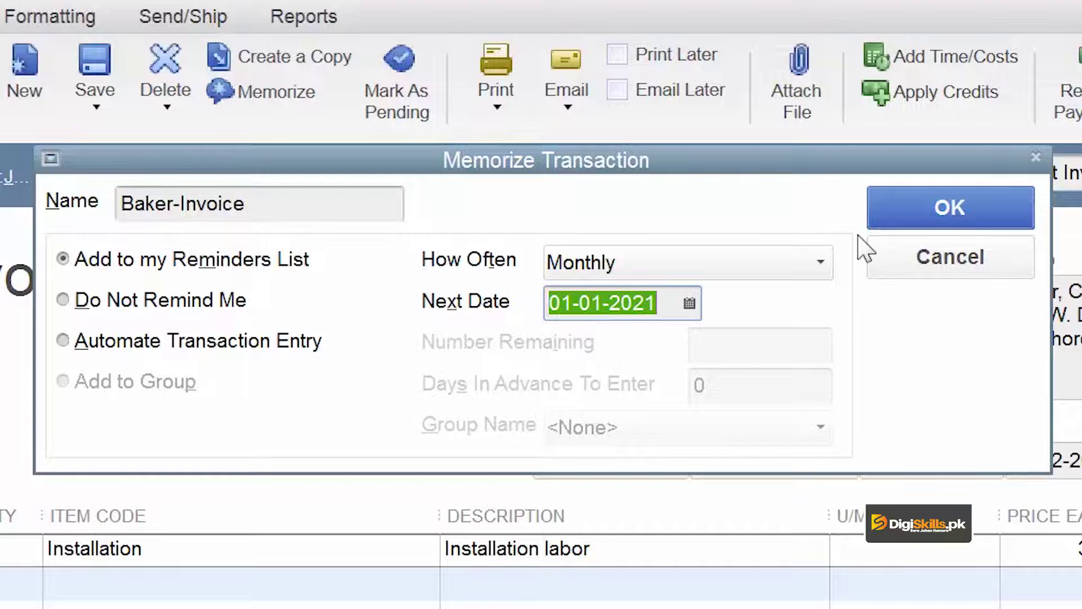
click(925, 219)
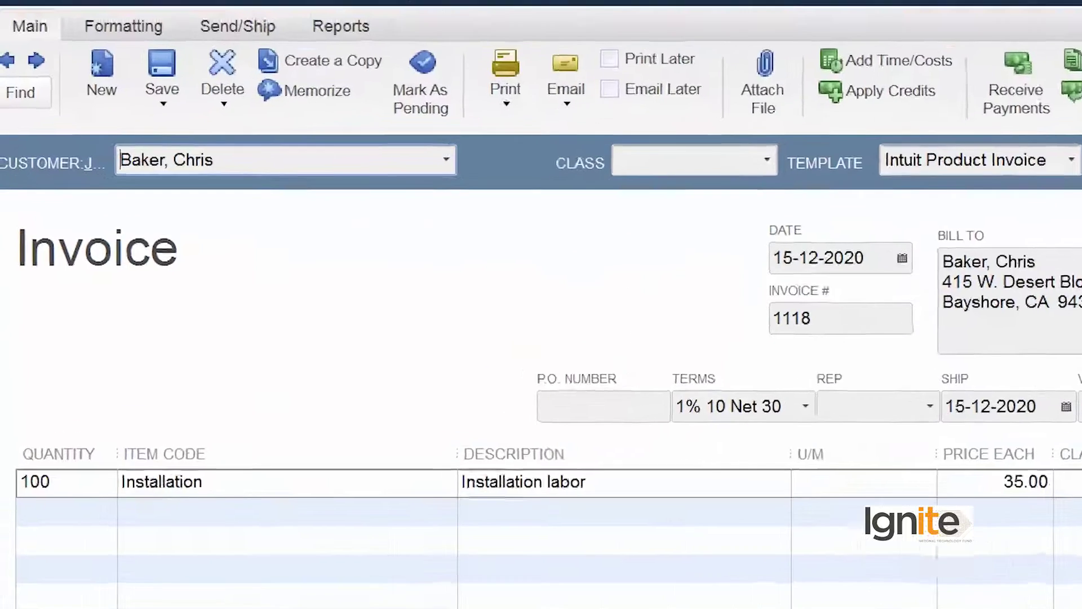
Step: Review the recurring invoice's frequency and next date in the Memorized Transaction List, then close the list
click(201, 13)
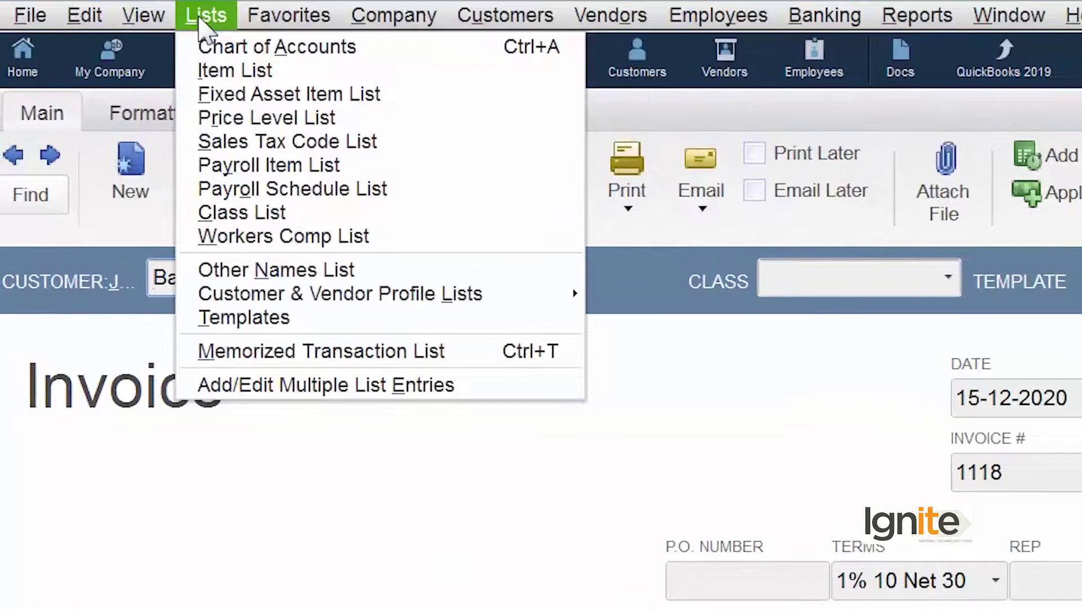
click(328, 351)
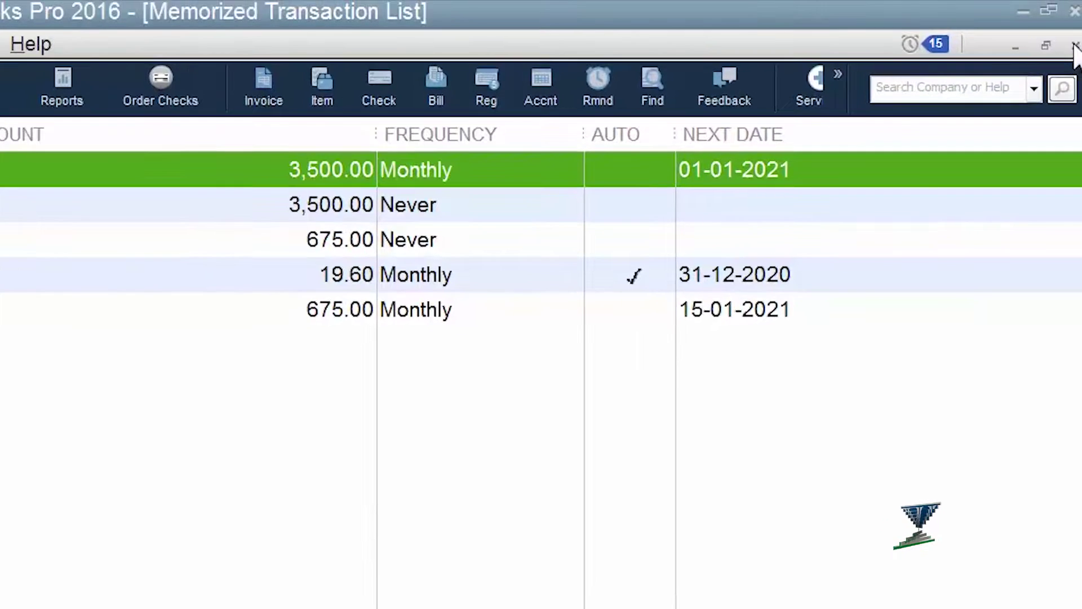
click(1076, 47)
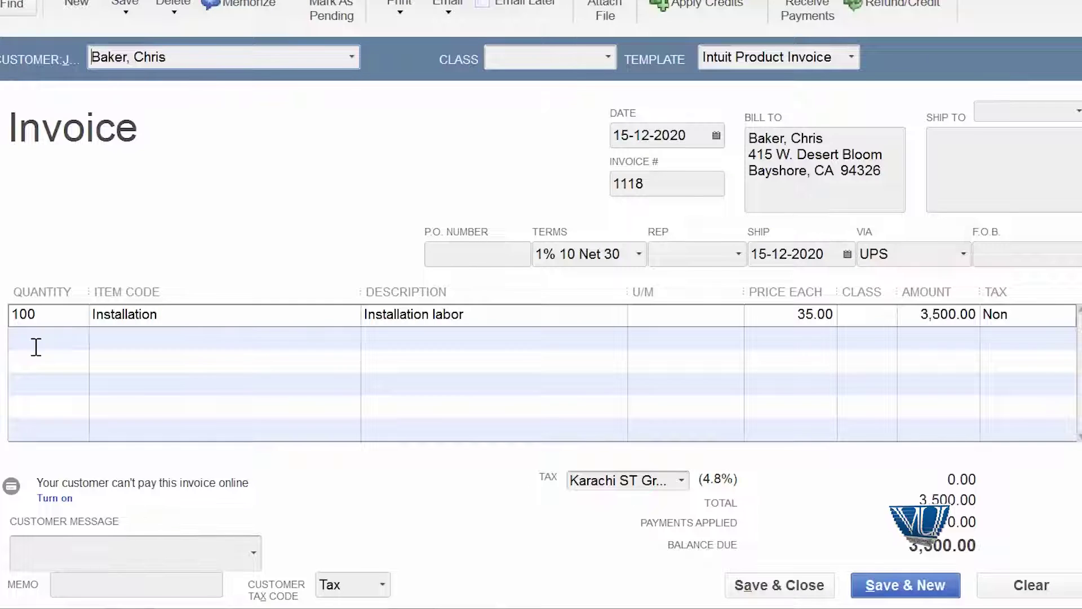
Step: Add a second line to the invoice for the Labor item with quantity 100 and a price of 800 each
click(36, 346)
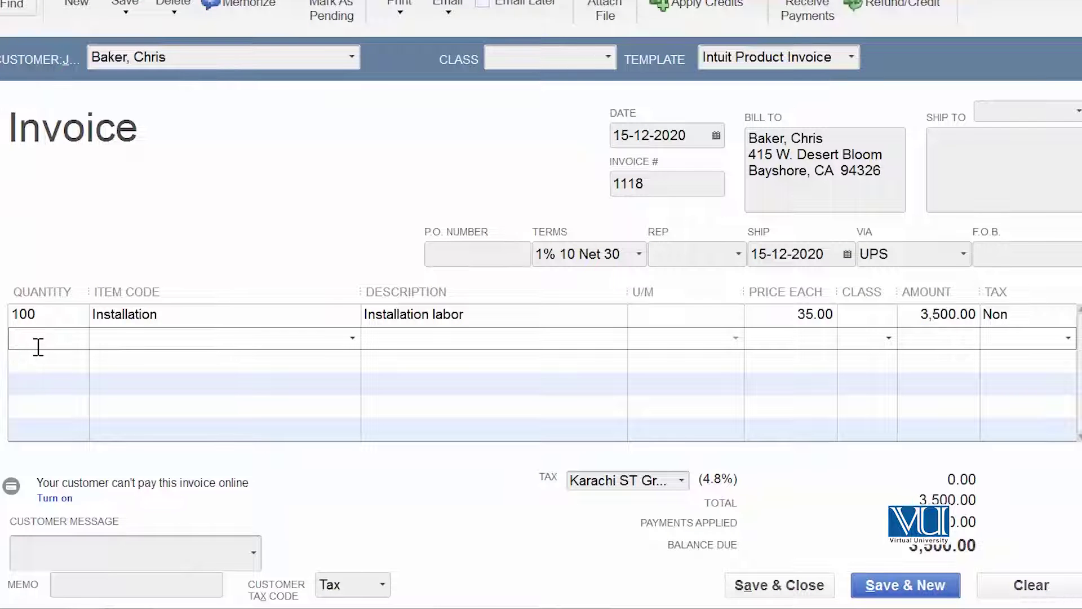
click(353, 338)
click(111, 79)
click(71, 341)
text(100)
click(800, 338)
text(800)
key(Tab)
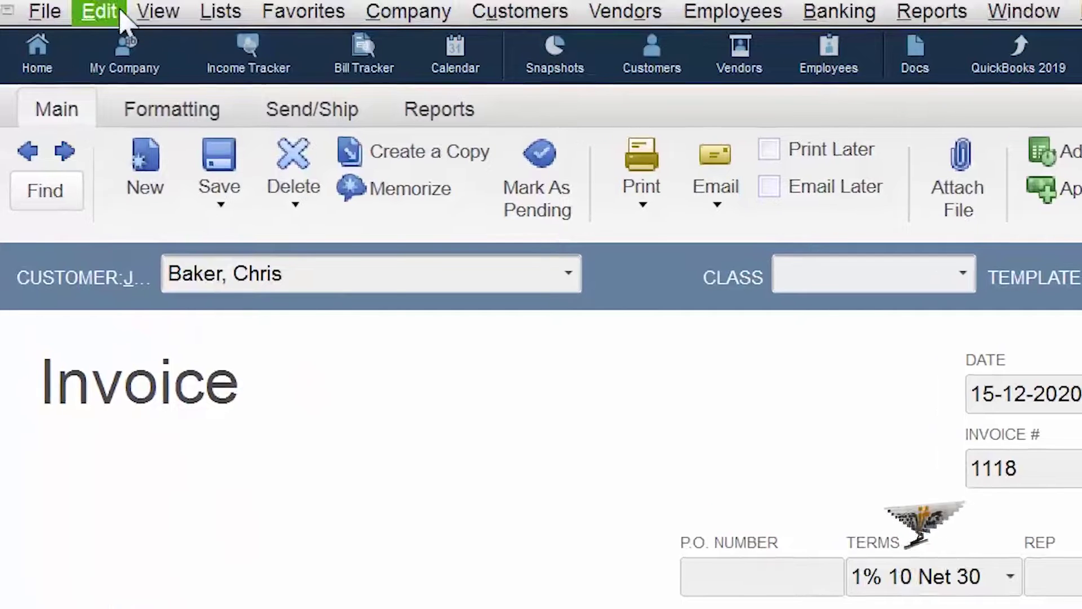
Step: Memorize the two-line invoice as an added transaction, ending its name with "2 Items"
click(99, 12)
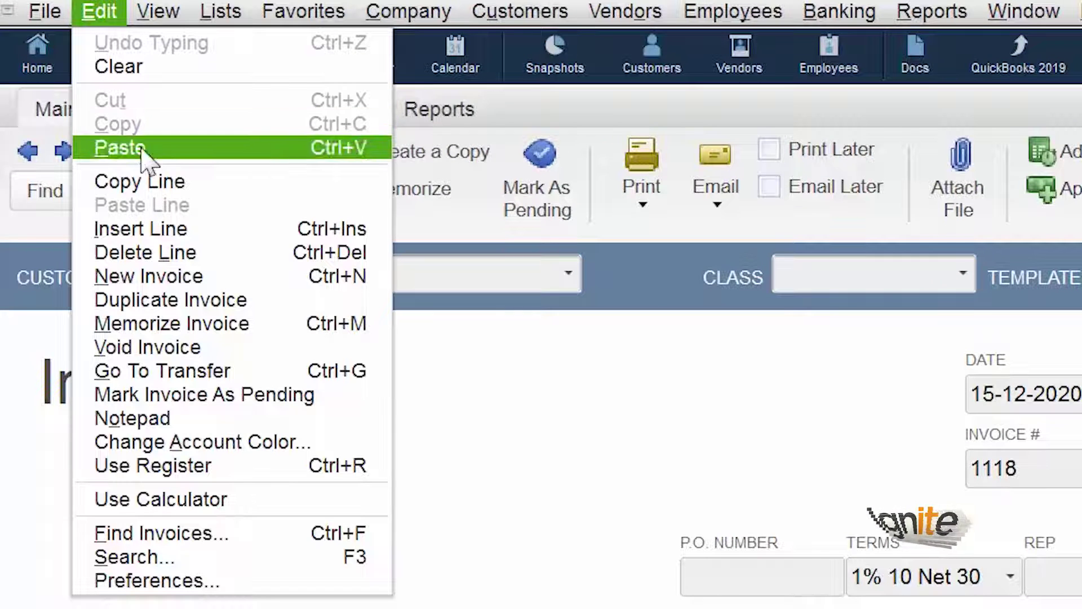
click(199, 329)
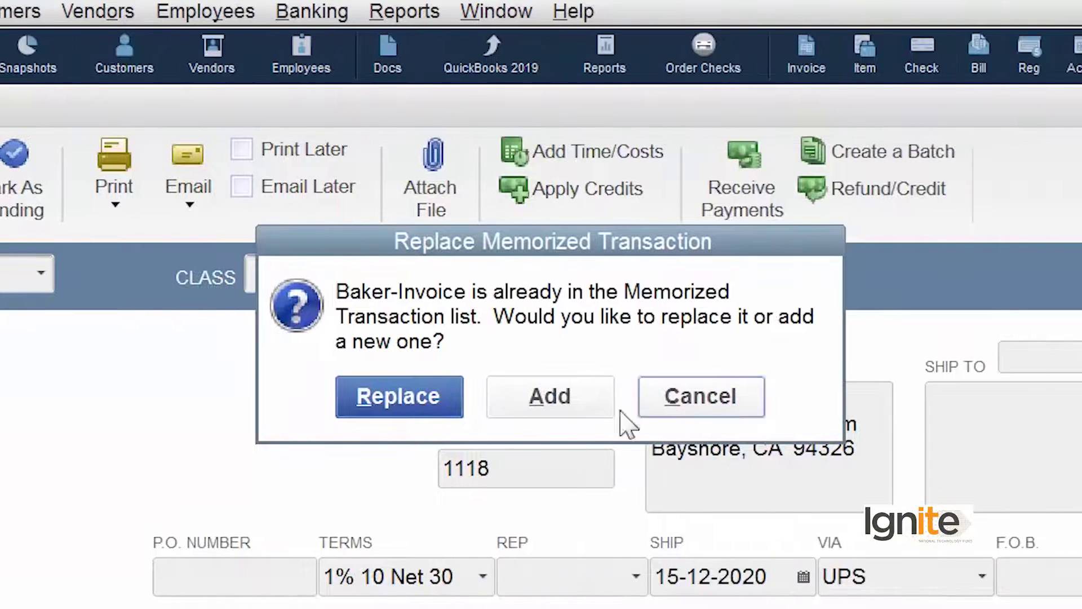
click(553, 403)
click(180, 254)
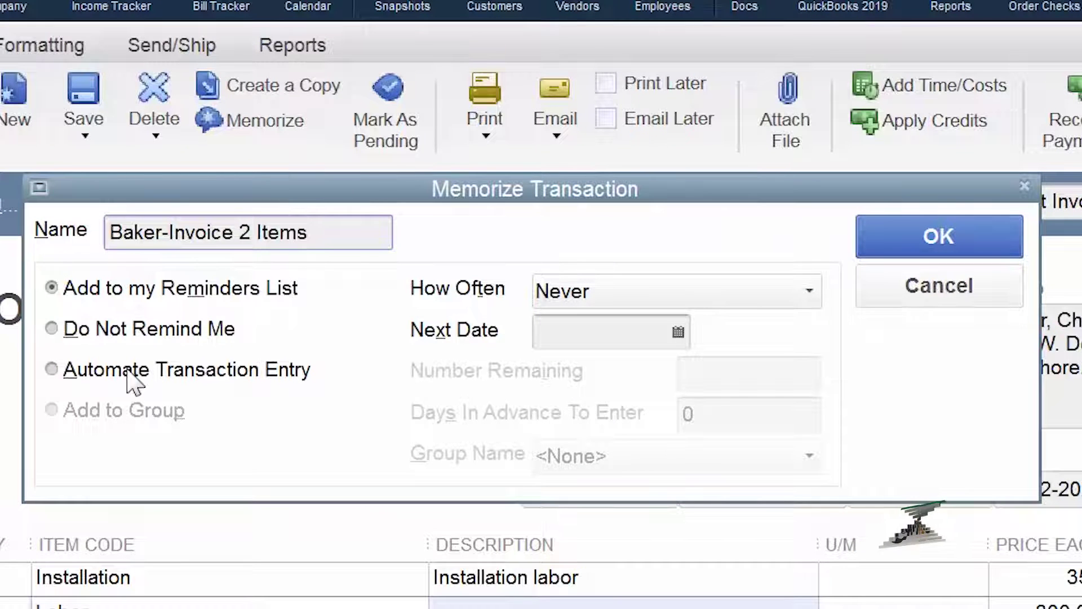
Step: Automate the memorized invoice's entry Monthly with next date 01-01-2021, 6 remaining and 2 days in advance to enter, and save it
click(53, 373)
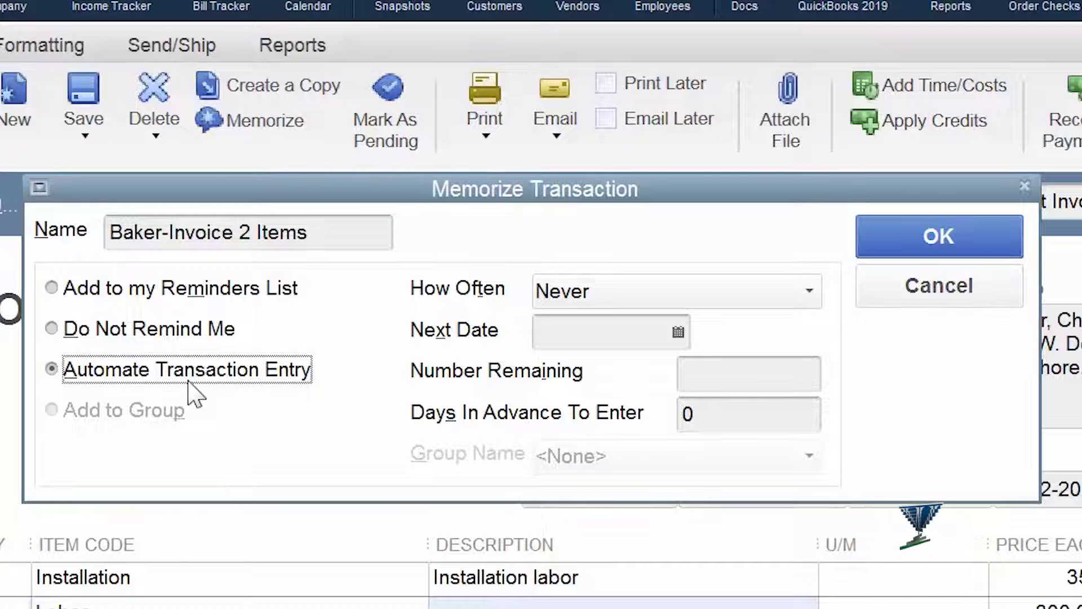
click(811, 292)
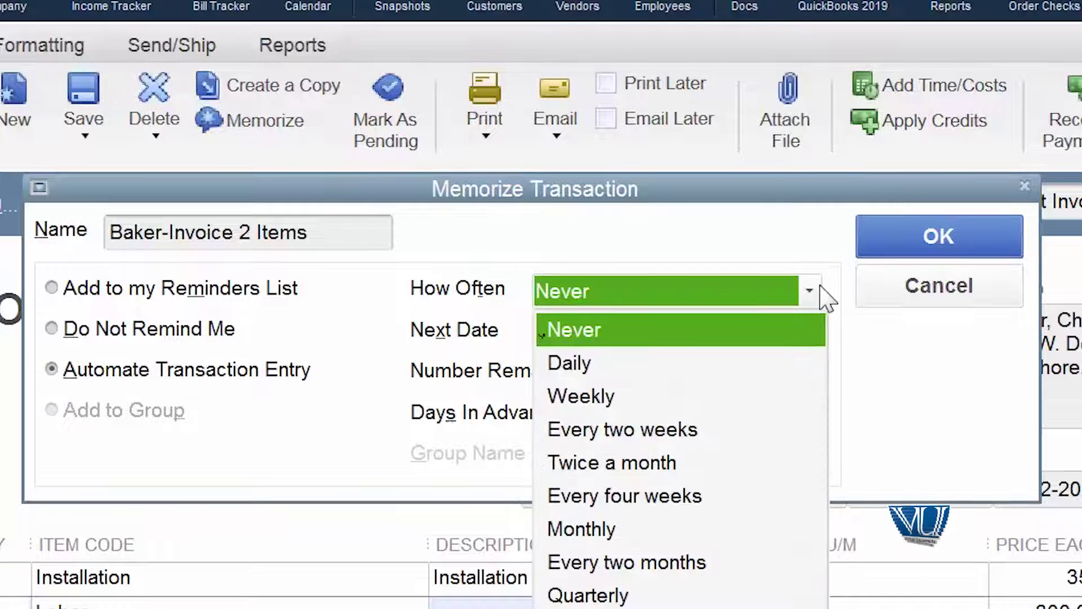
click(657, 534)
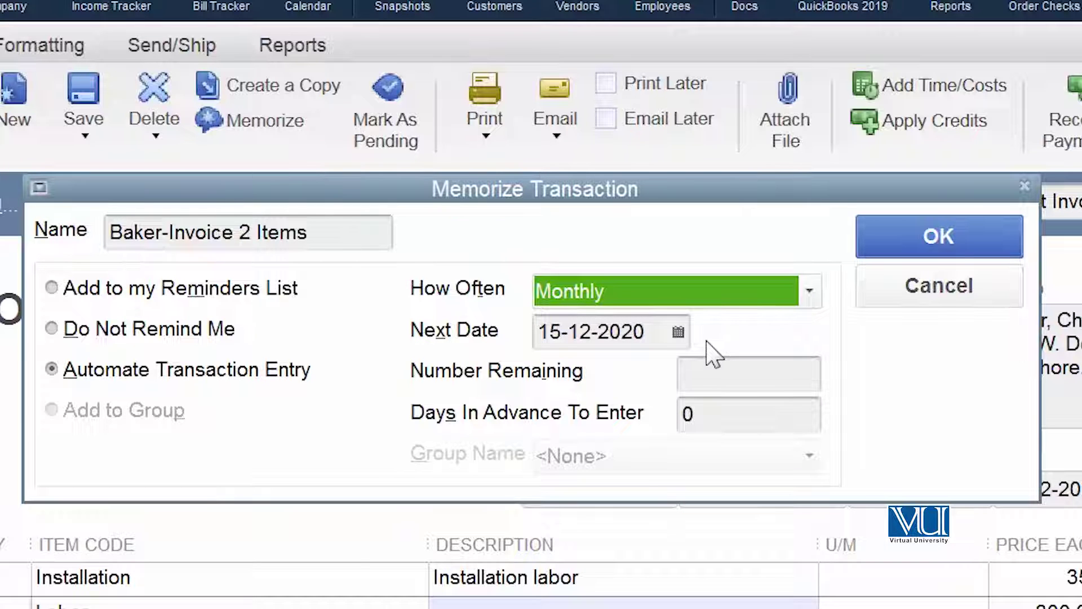
click(678, 331)
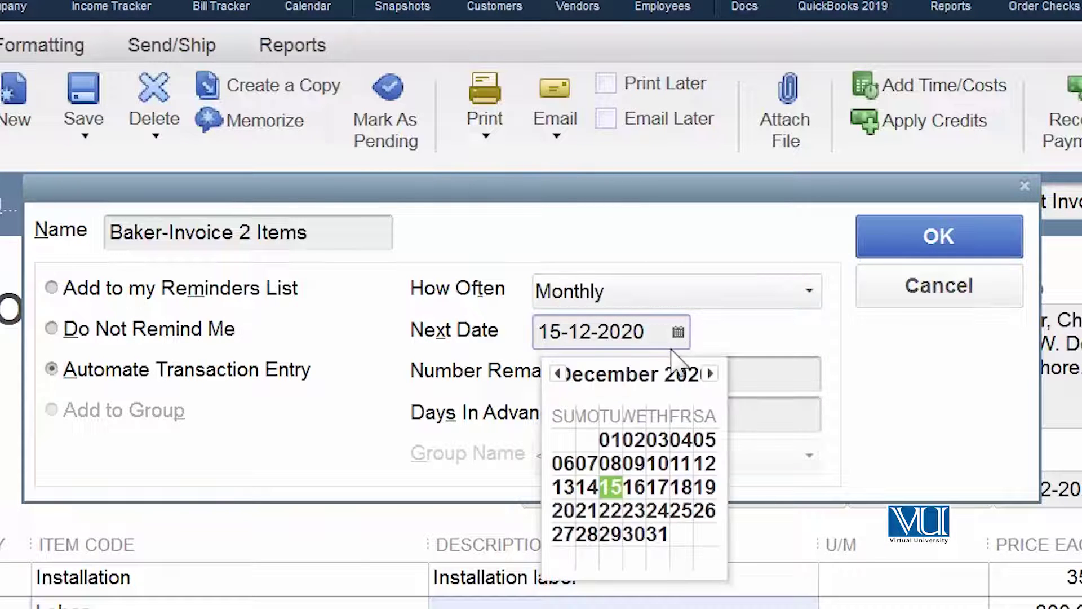
click(681, 534)
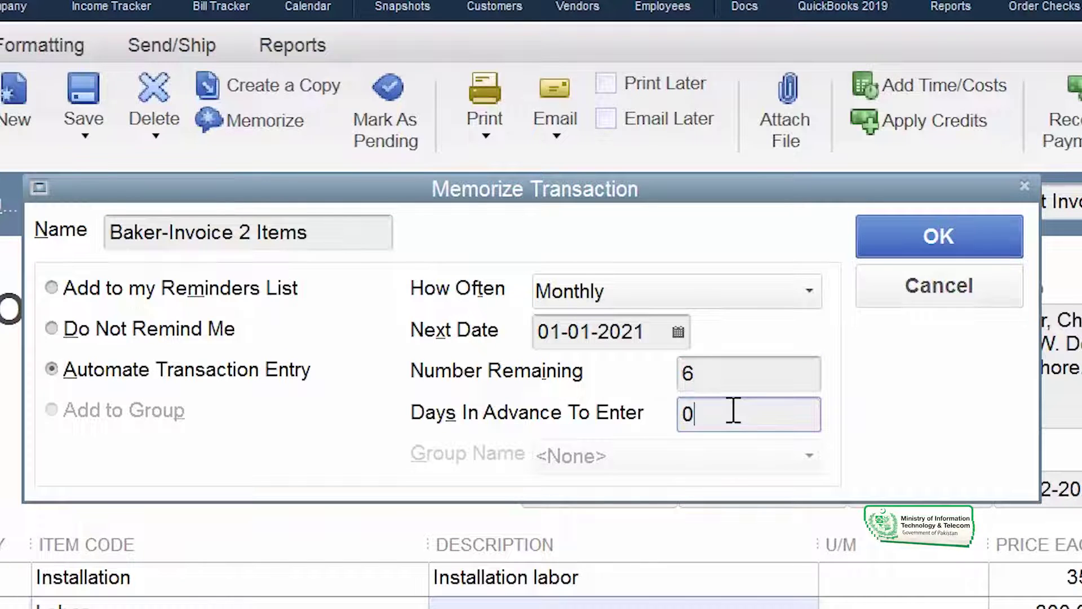
key(BackSpace)
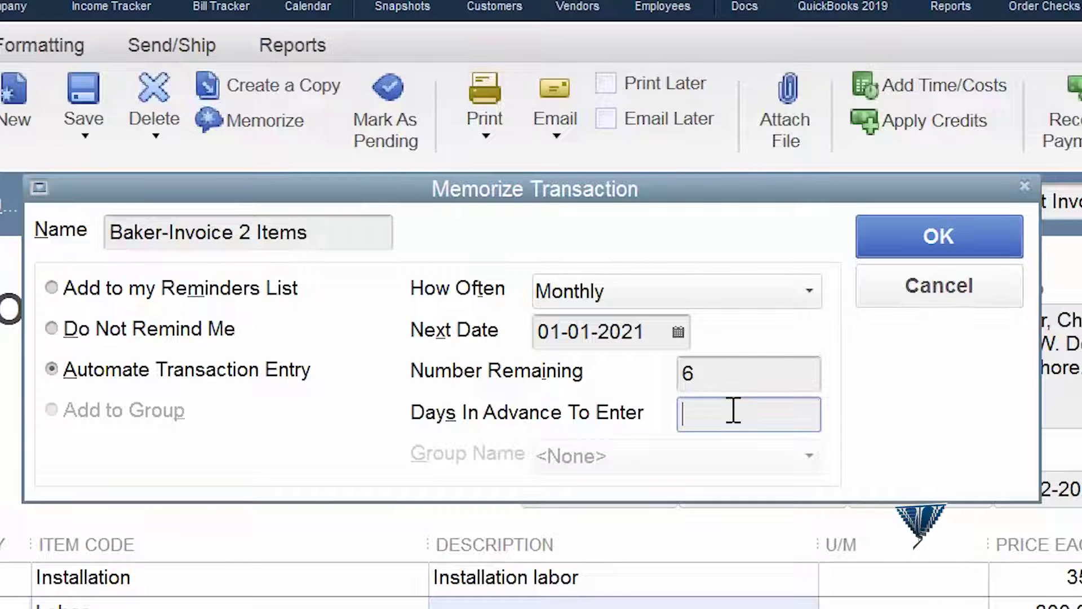
text(2)
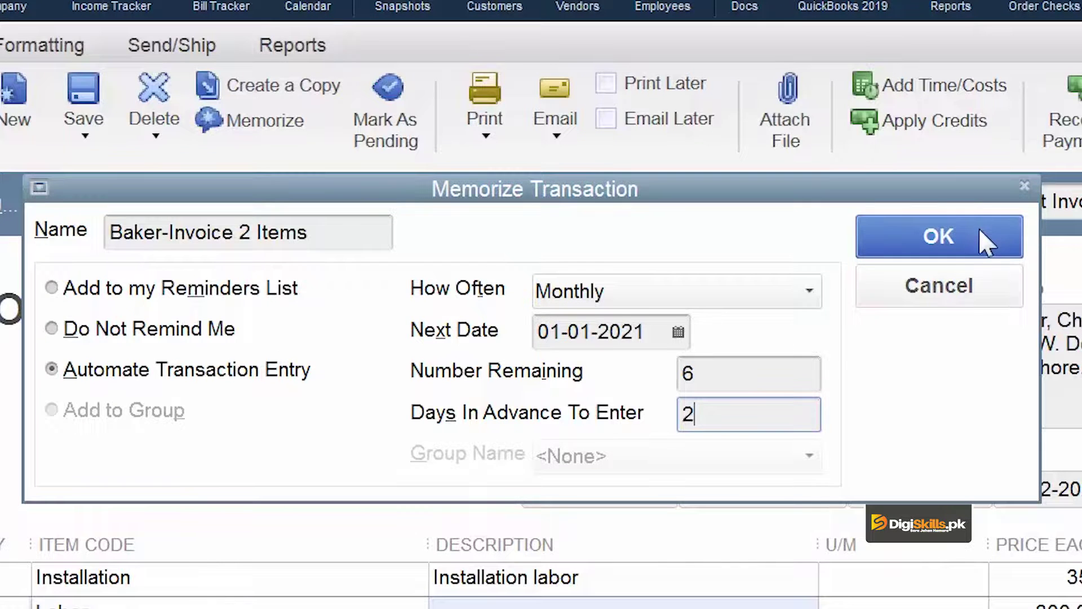
click(914, 243)
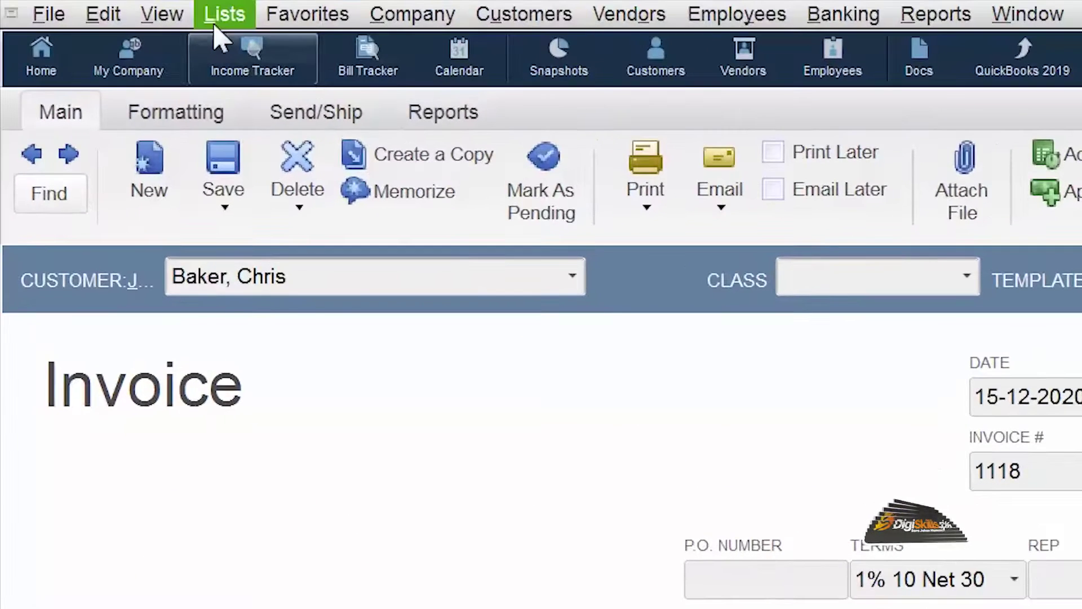
Step: Open the Memorized Transaction List to check the entry for the two-item invoice
click(214, 25)
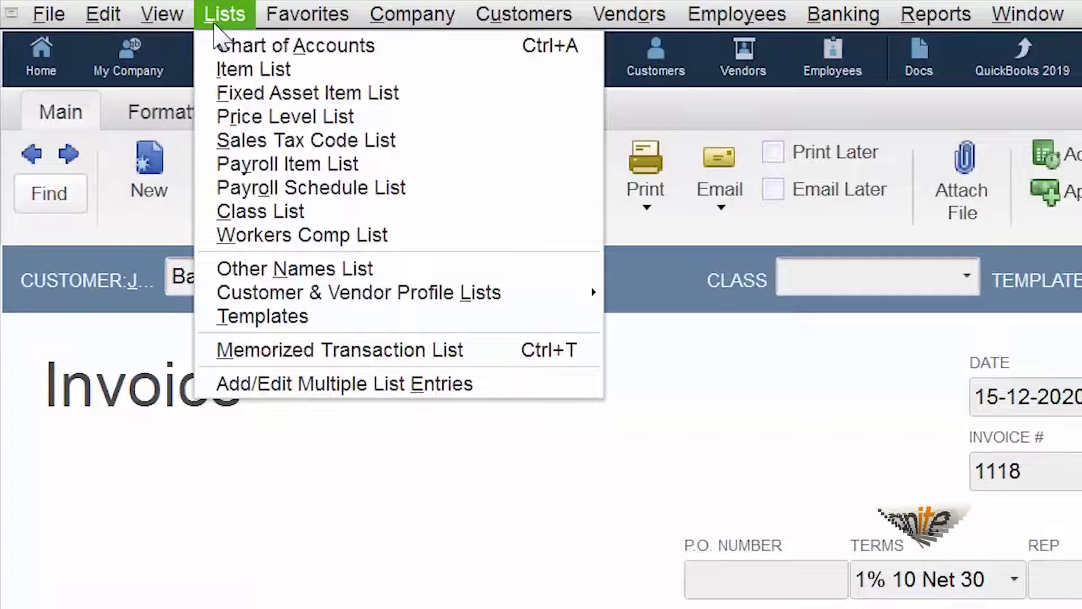
click(451, 351)
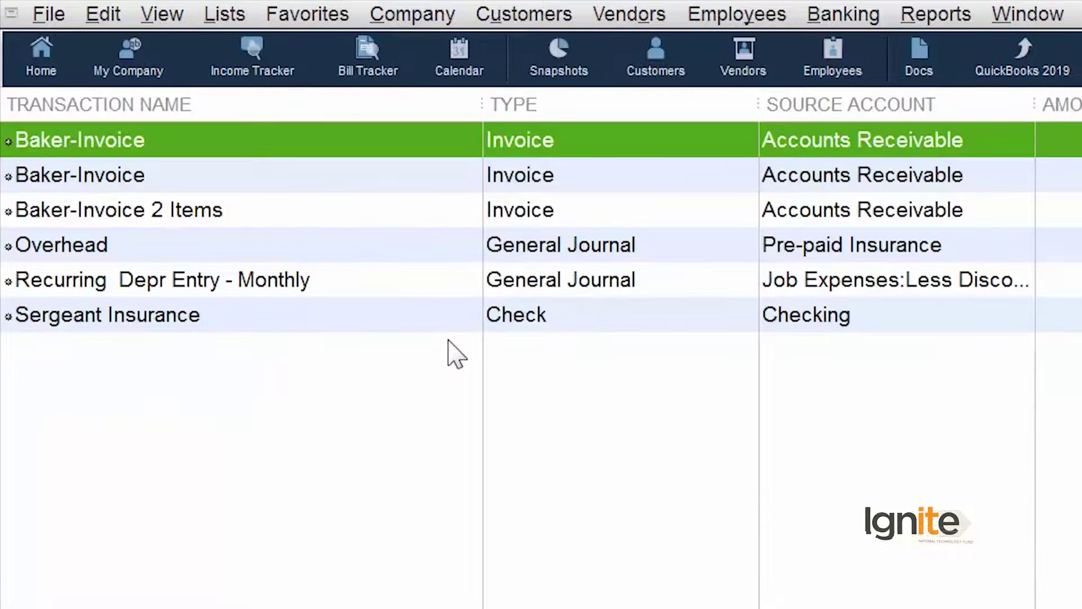